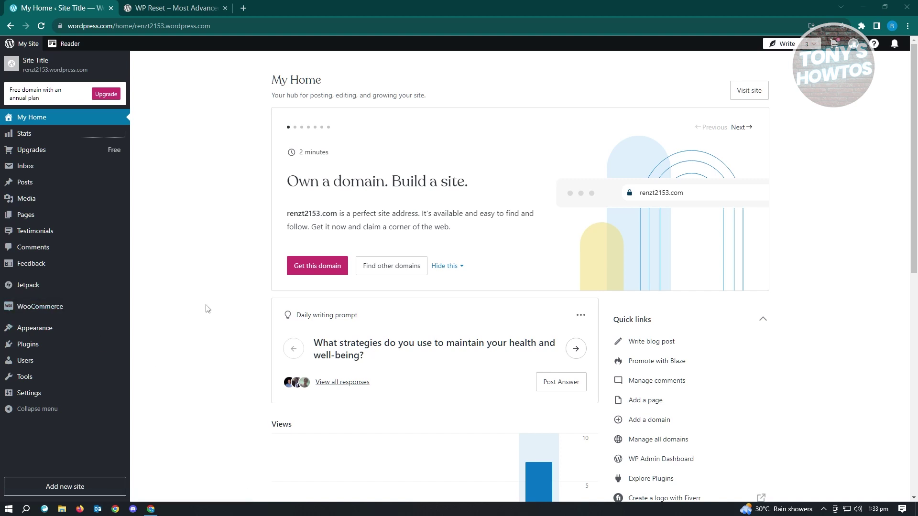
From the Plugins page, search for 'wp reset' to get 2,126 plugin results
{"action": "left_click", "coordinate": [74, 344]}
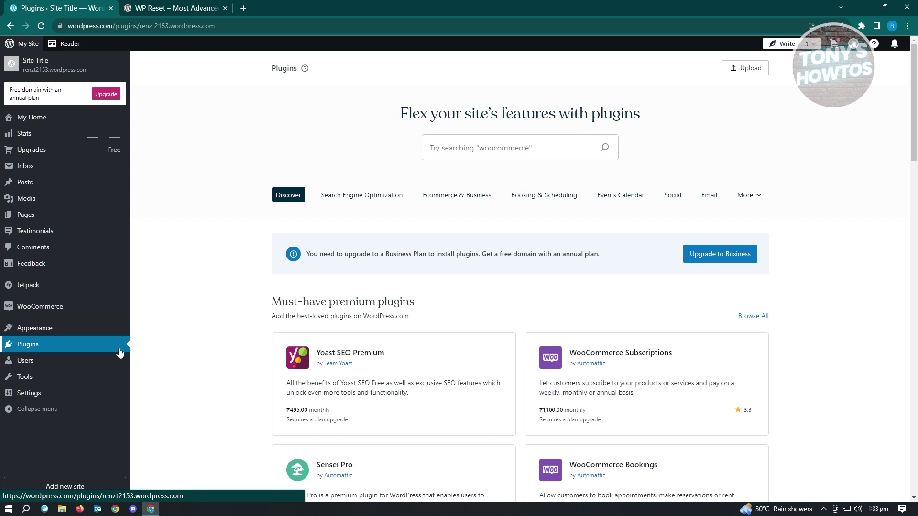
{"action": "left_click", "coordinate": [528, 147]}
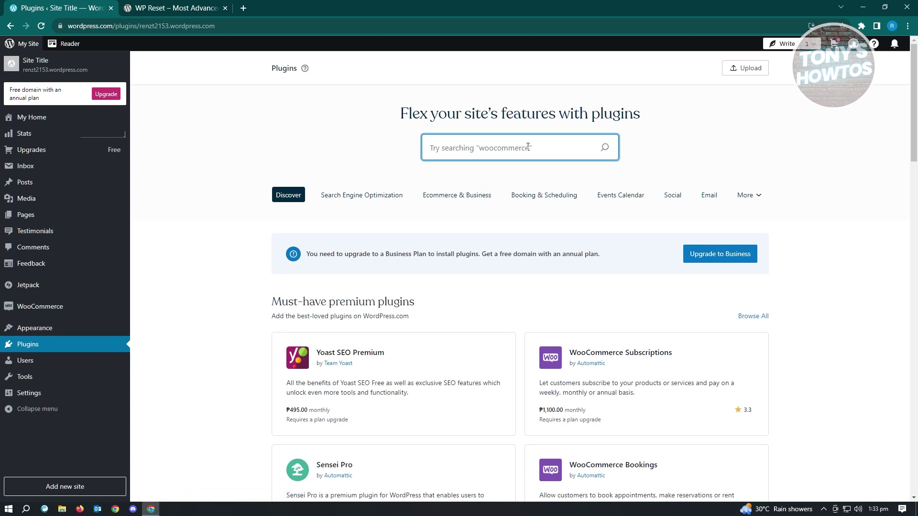
{"action": "type", "text": "wp reset"}
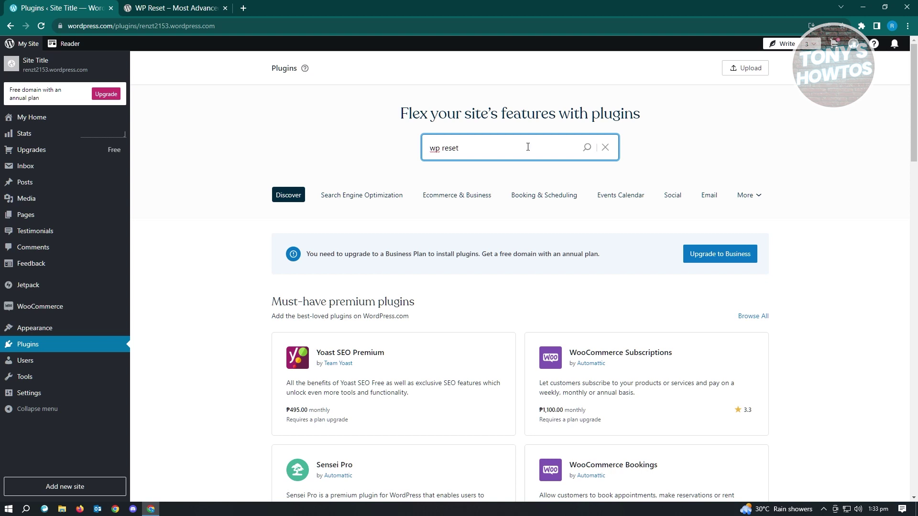
{"action": "key", "text": "Return"}
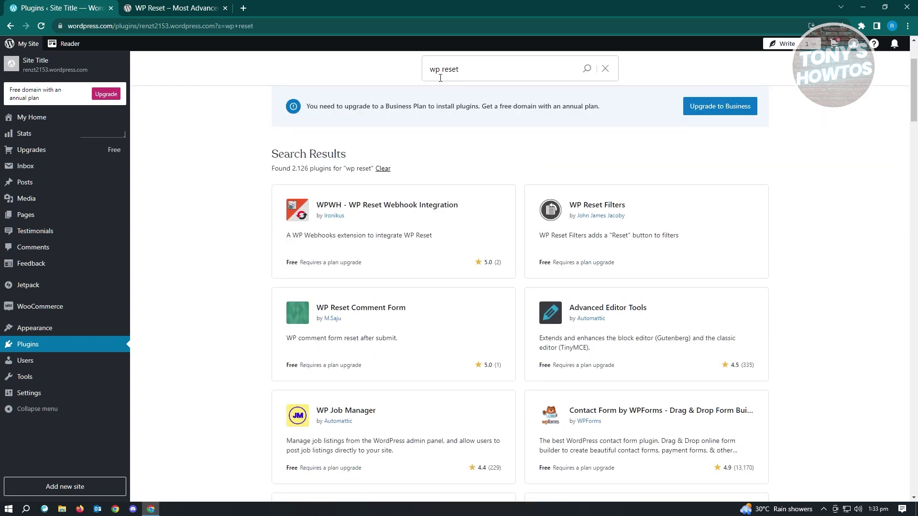
{"action": "left_click_drag", "start_coordinate": [430, 69], "coordinate": [484, 71]}
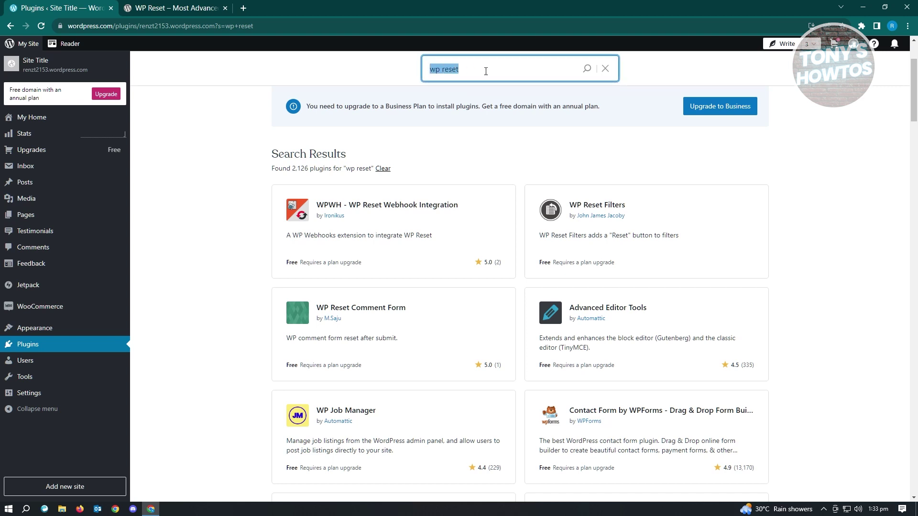
{"action": "left_click", "coordinate": [218, 266]}
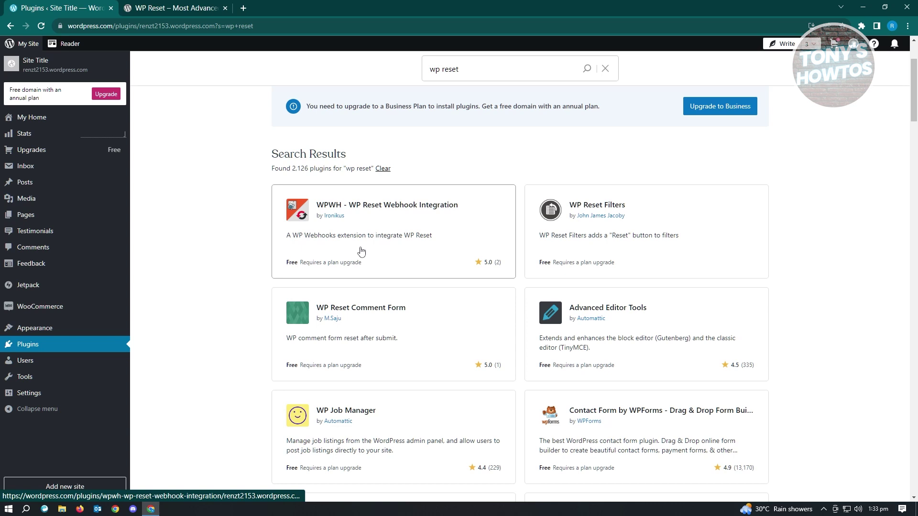
{"action": "scroll", "coordinate": [299, 231], "scroll_direction": "up", "scroll_amount": 3}
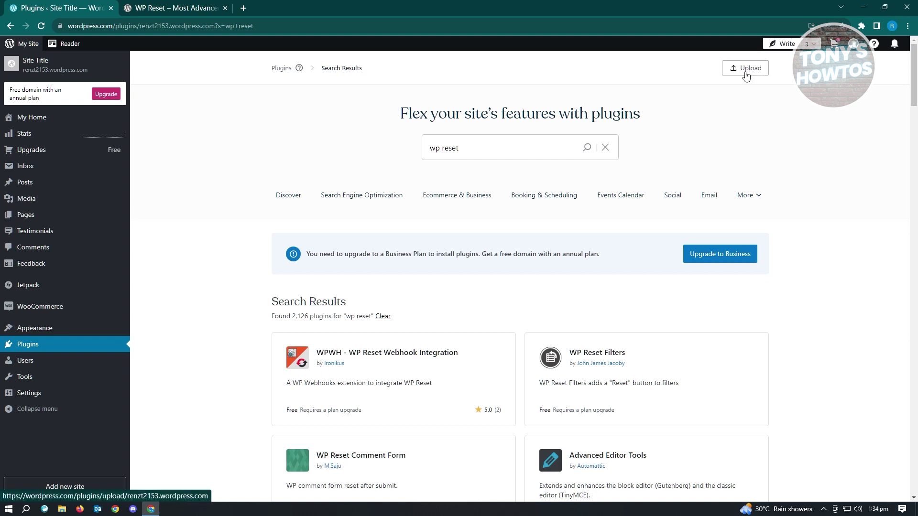
Open the plugin Upload page, which requires a Business plan, and go to the WP Reset tab
{"action": "left_click", "coordinate": [746, 76]}
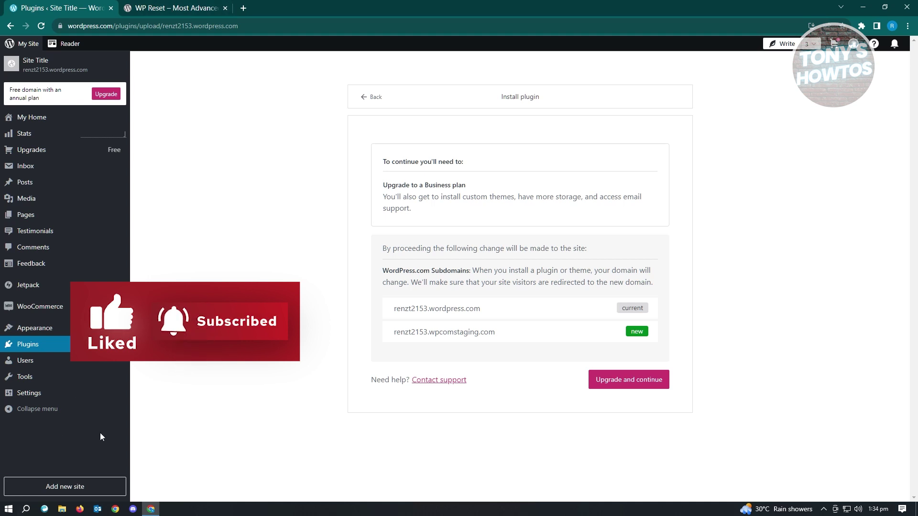
{"action": "left_click", "coordinate": [175, 7]}
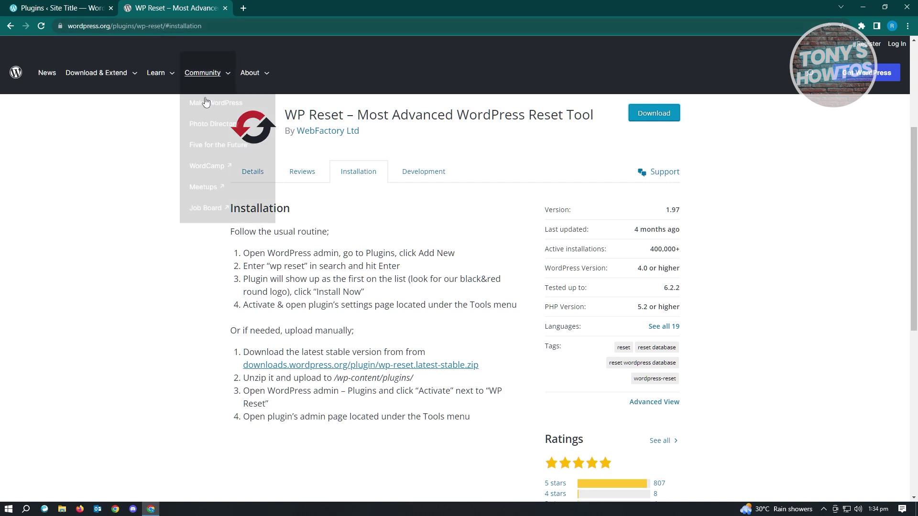
Download the WP Reset 1.97 zip from wordpress.org, then return to the Install plugin tab
{"action": "left_click", "coordinate": [653, 114]}
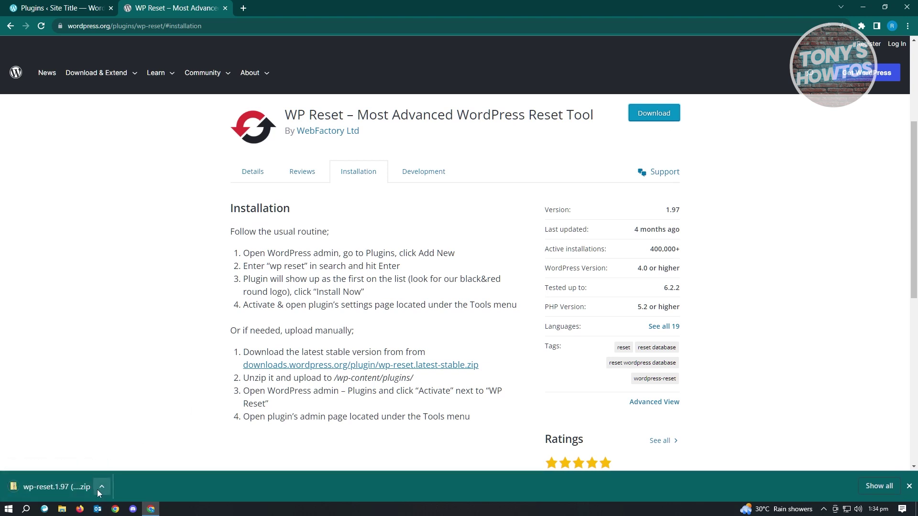
{"action": "left_click", "coordinate": [61, 8]}
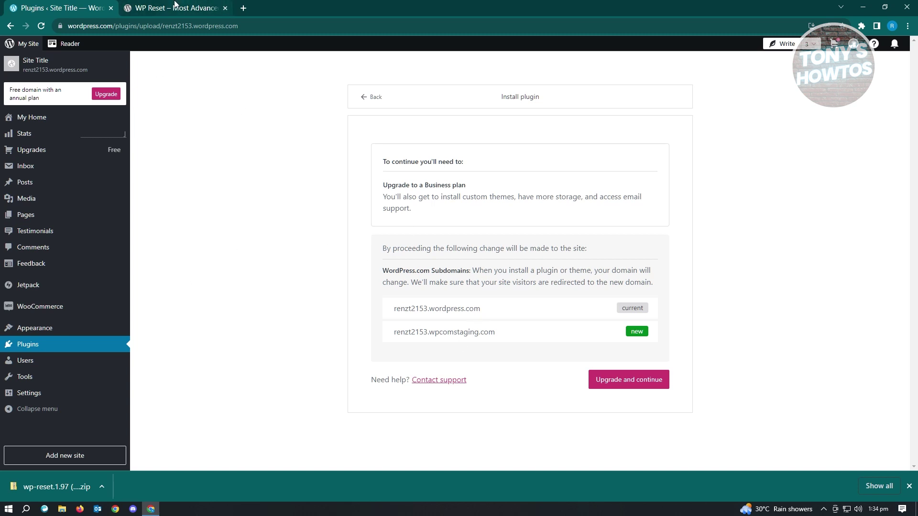
Return to the WP Reset plugin page and its installation instructions on wordpress.org
{"action": "left_click", "coordinate": [172, 8]}
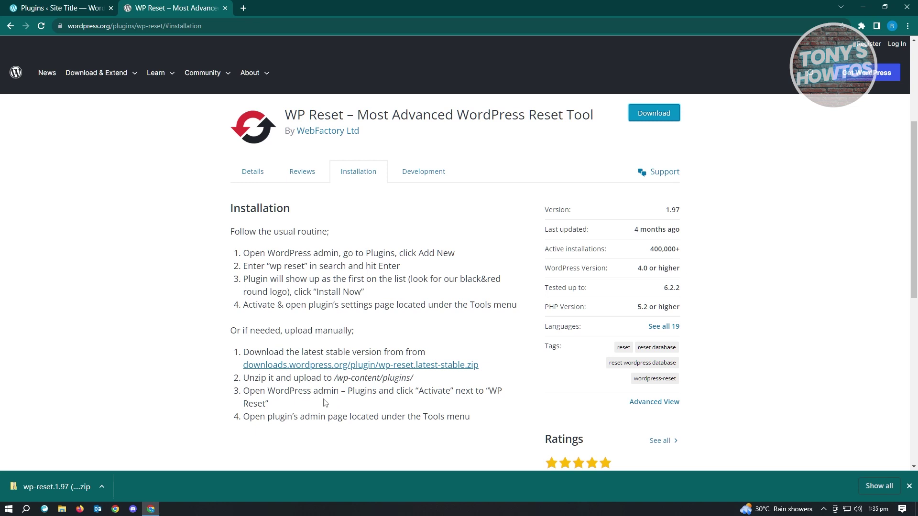
Return to the site's WordPress.com My Home dashboard in the first browser tab
{"action": "left_click", "coordinate": [71, 6]}
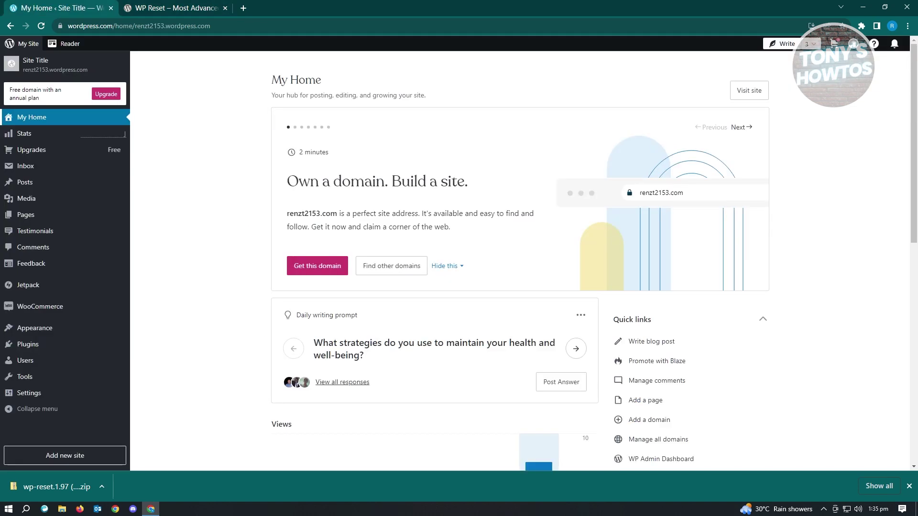